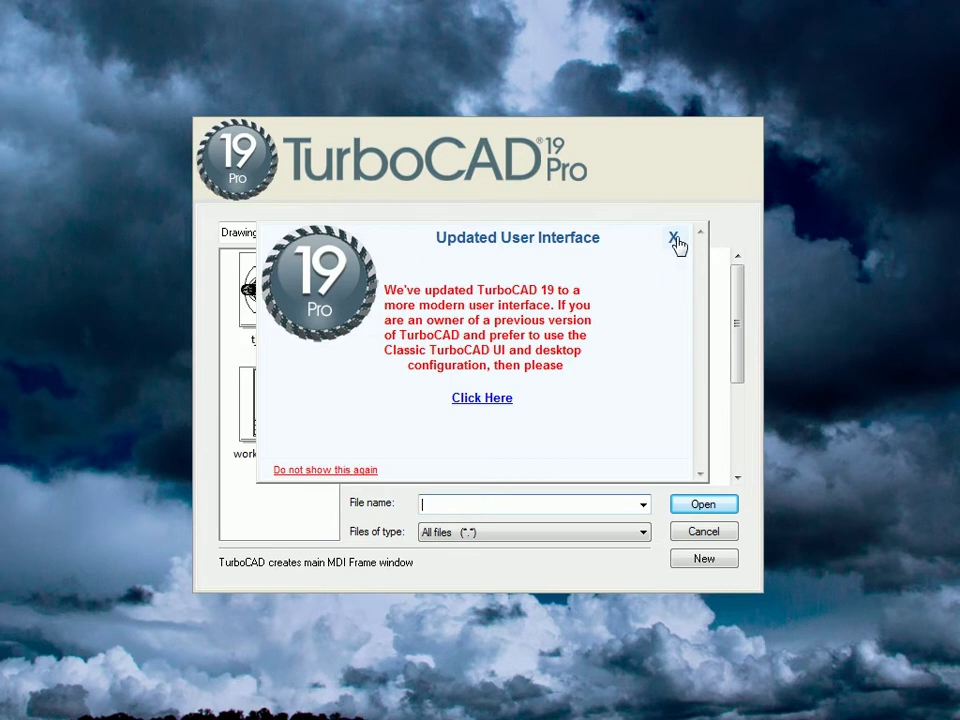
Step: Close the 'Updated User Interface' notice to reveal the startup file browser
click(675, 240)
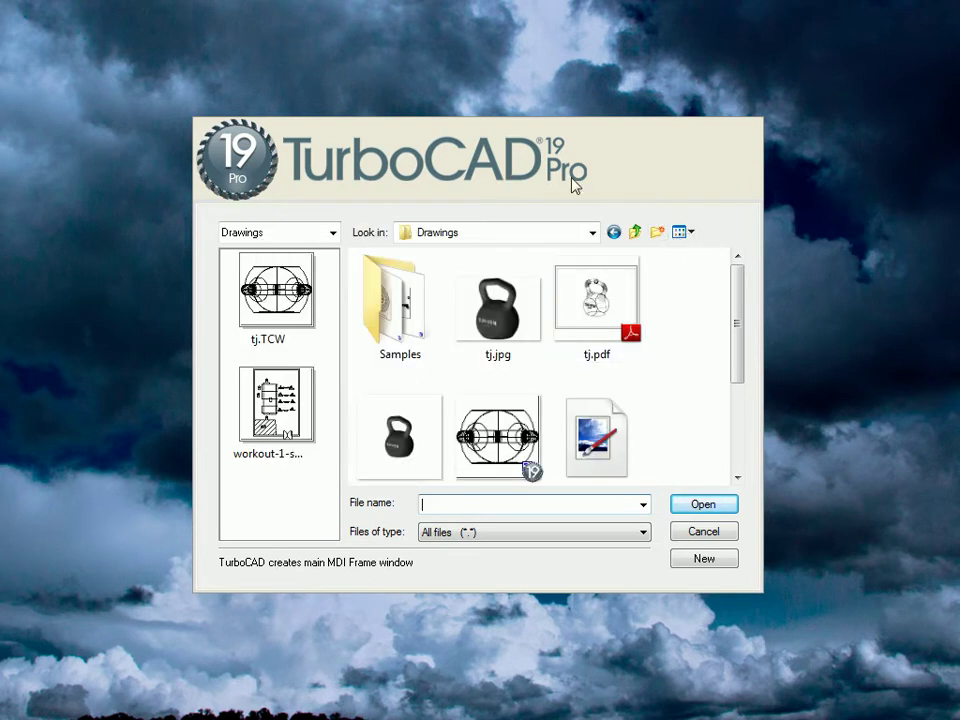
Step: Nudge the startup Open dialog aside and cancel it without opening a drawing
drag(540, 158, 545, 130)
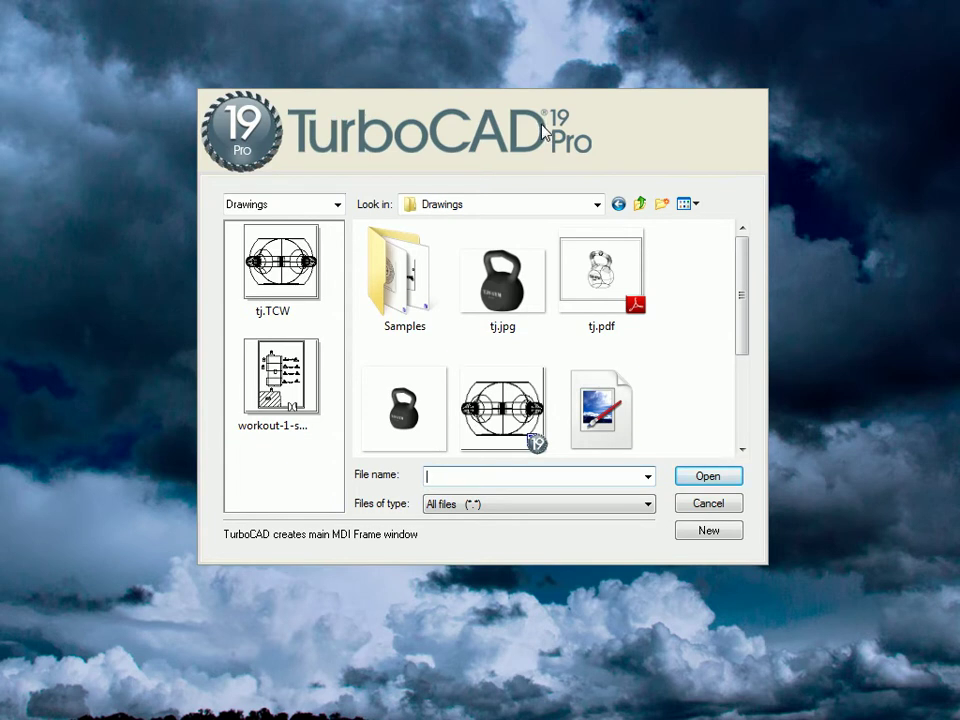
key(Escape)
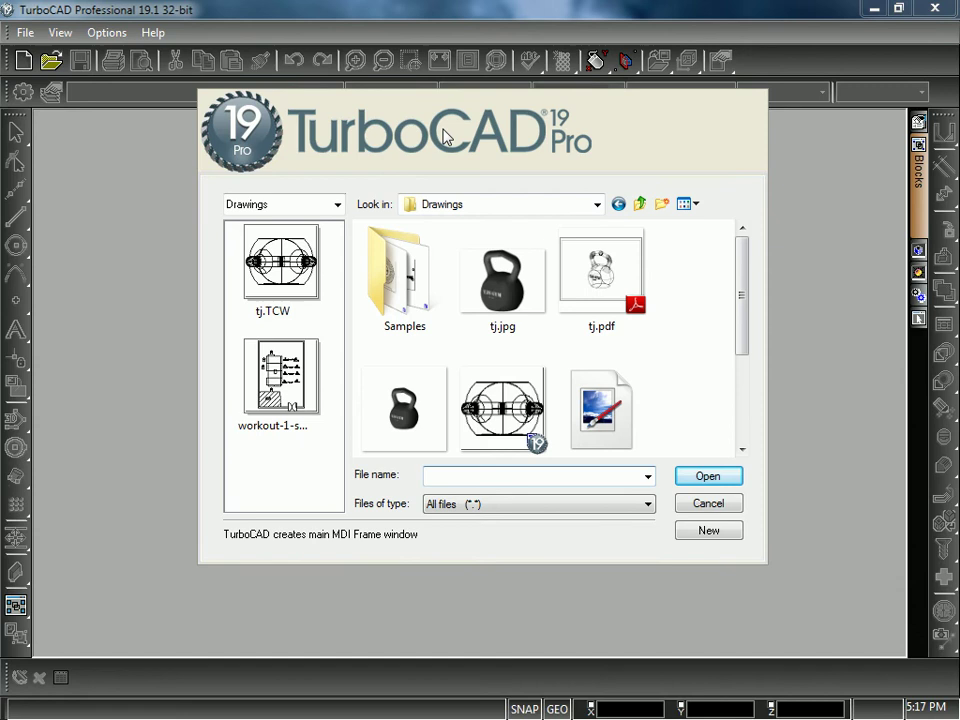
drag(444, 136, 457, 134)
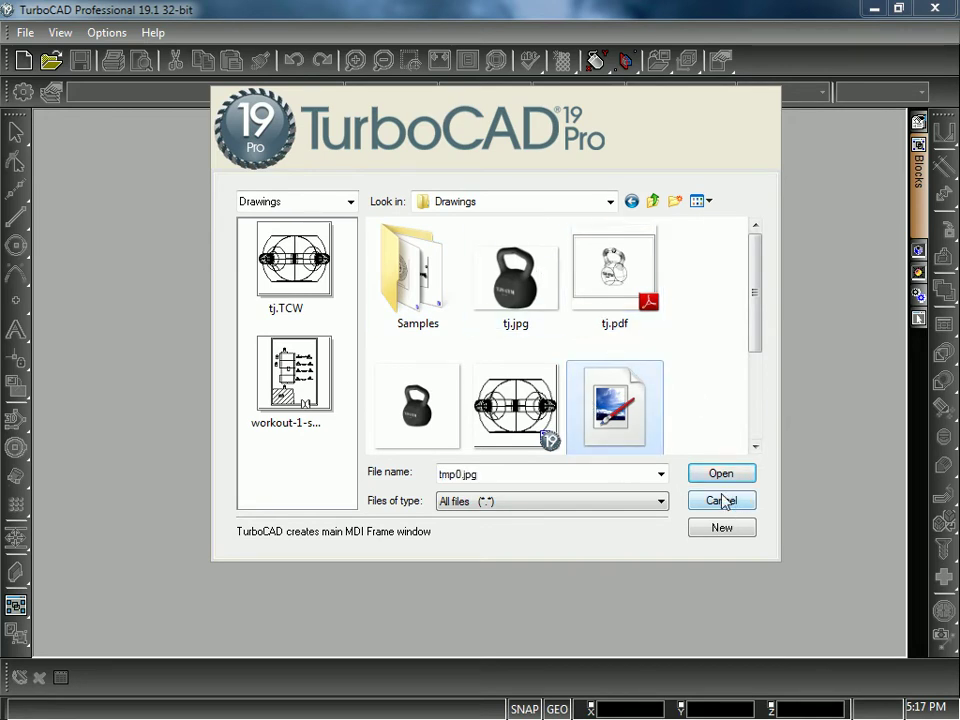
click(730, 529)
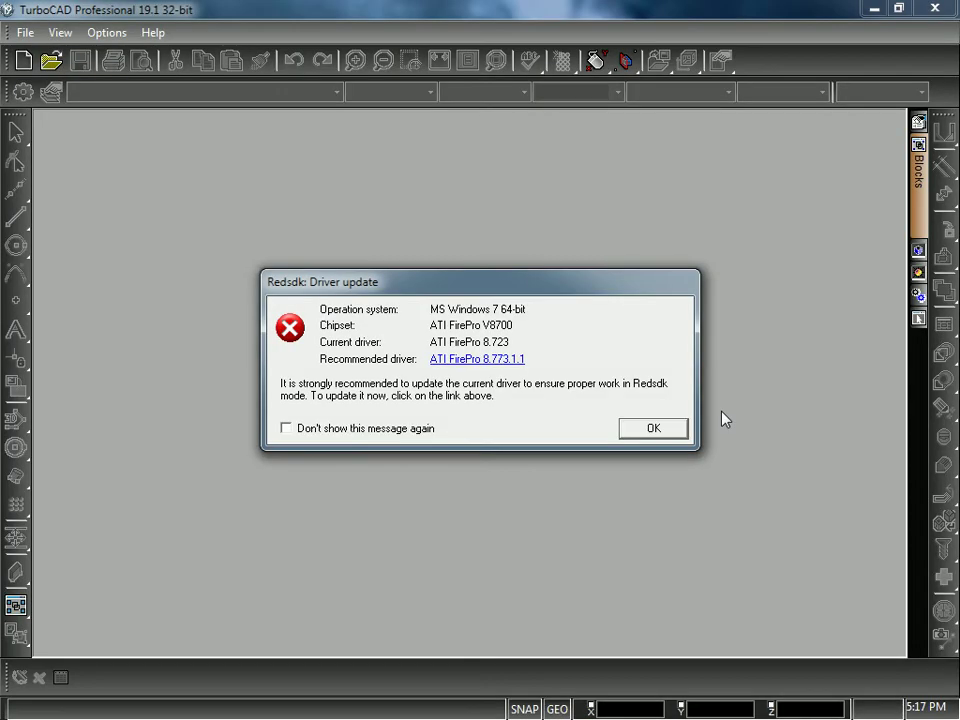
drag(495, 289, 489, 228)
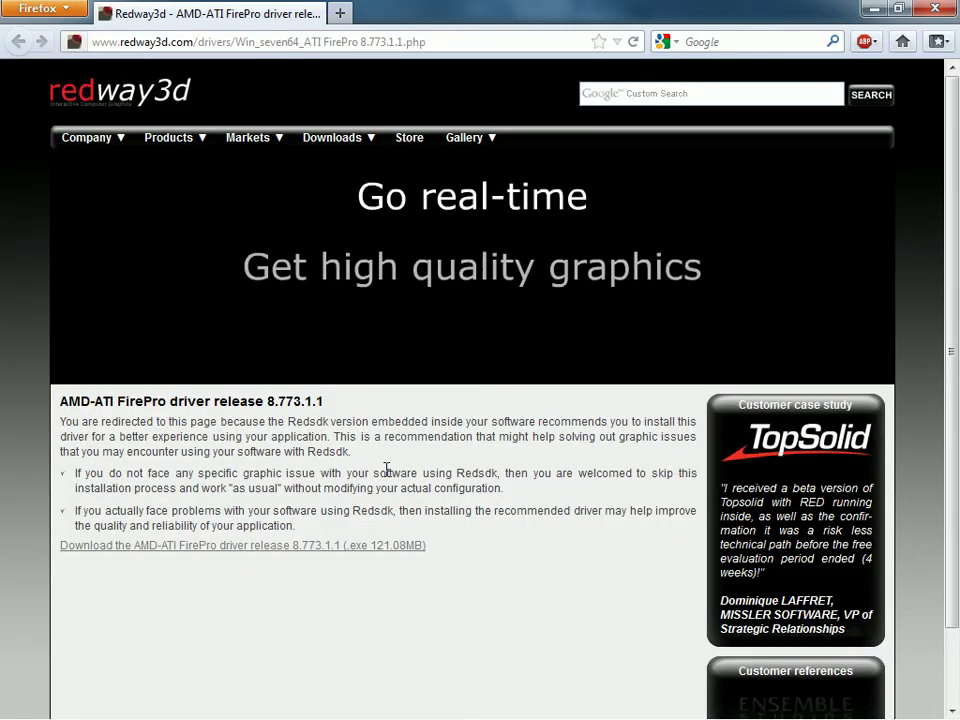
Step: Scroll through the FirePro 8.773.1.1 driver page, then close Firefox
scroll(388, 468, down, 2)
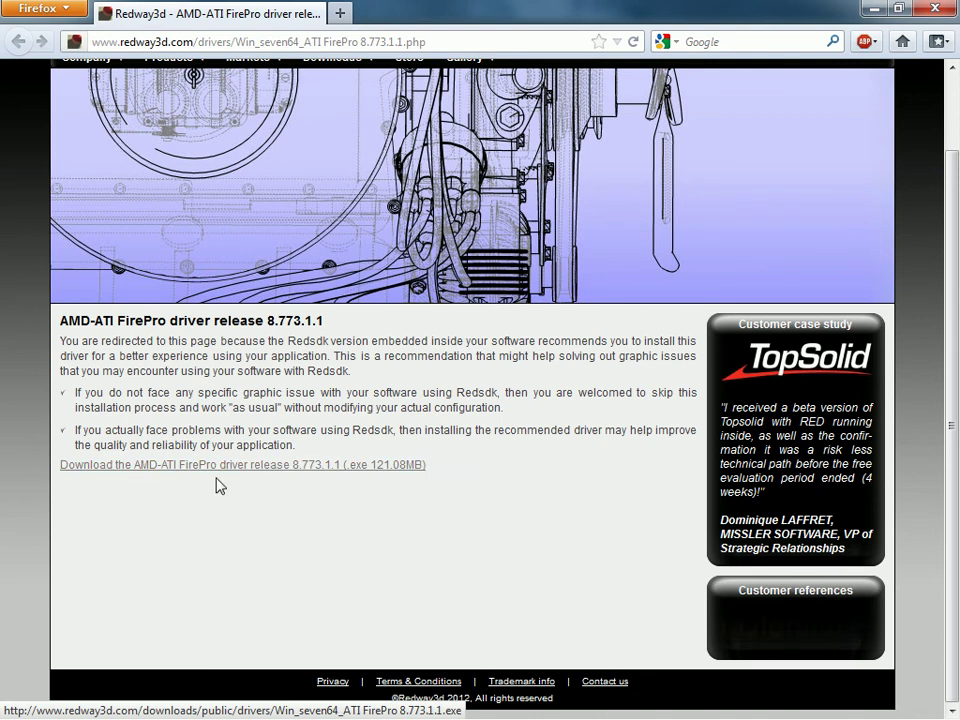
click(952, 8)
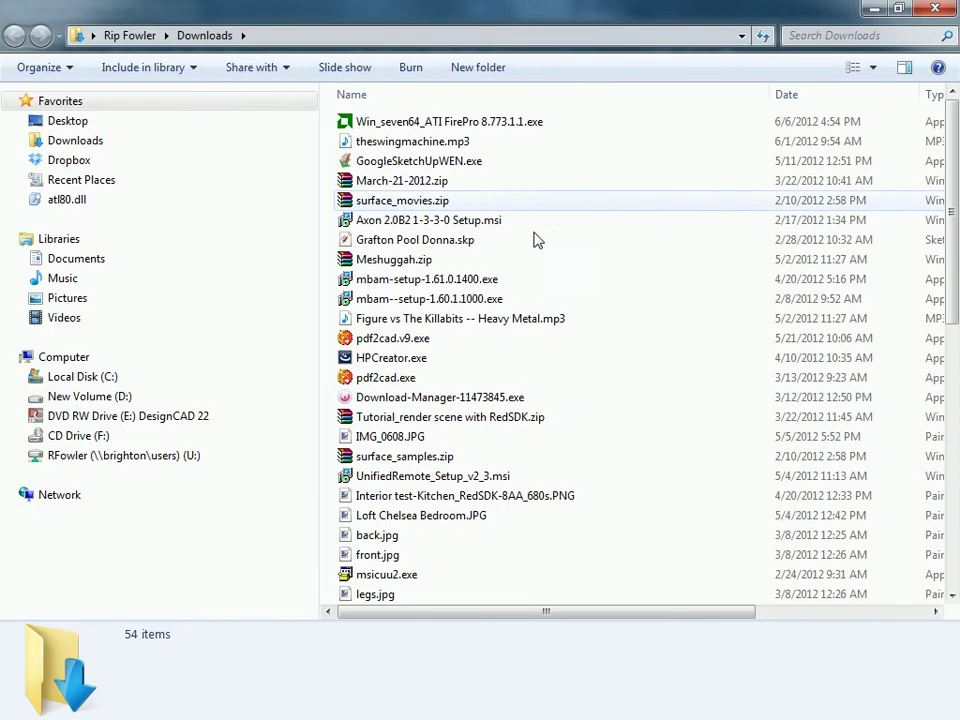
Step: Run the Win_seven64_ATI FirePro 8.773.1.1.exe installer, allowing it past the security warning
double_click(480, 121)
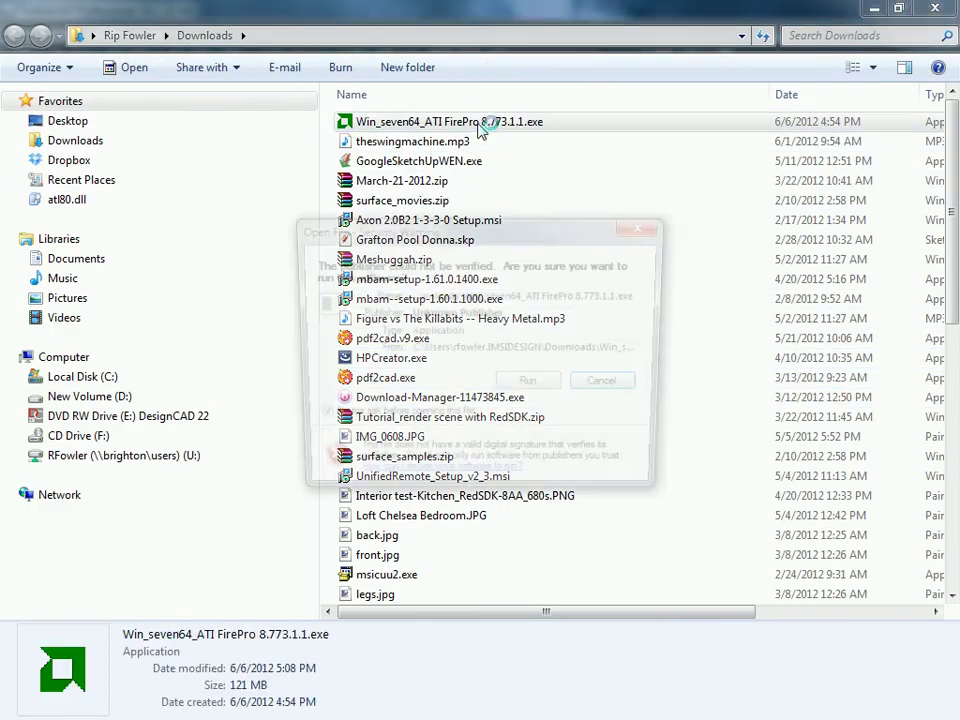
click(534, 386)
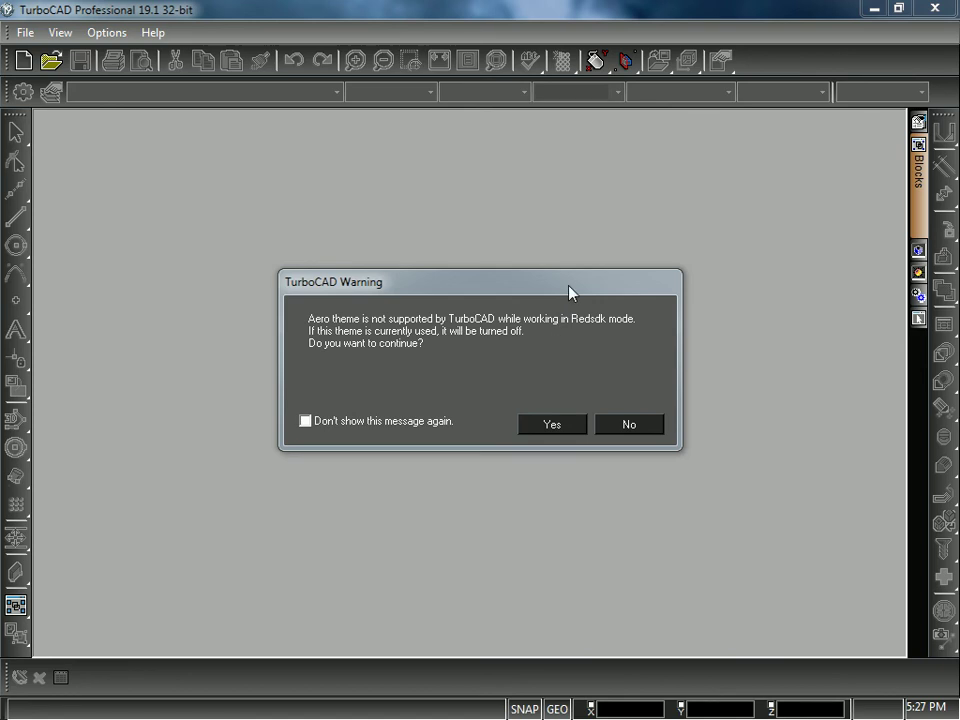
Step: Accept turning off the Aero theme in Redsdk mode, opening blank Drawing1
drag(566, 285, 535, 205)
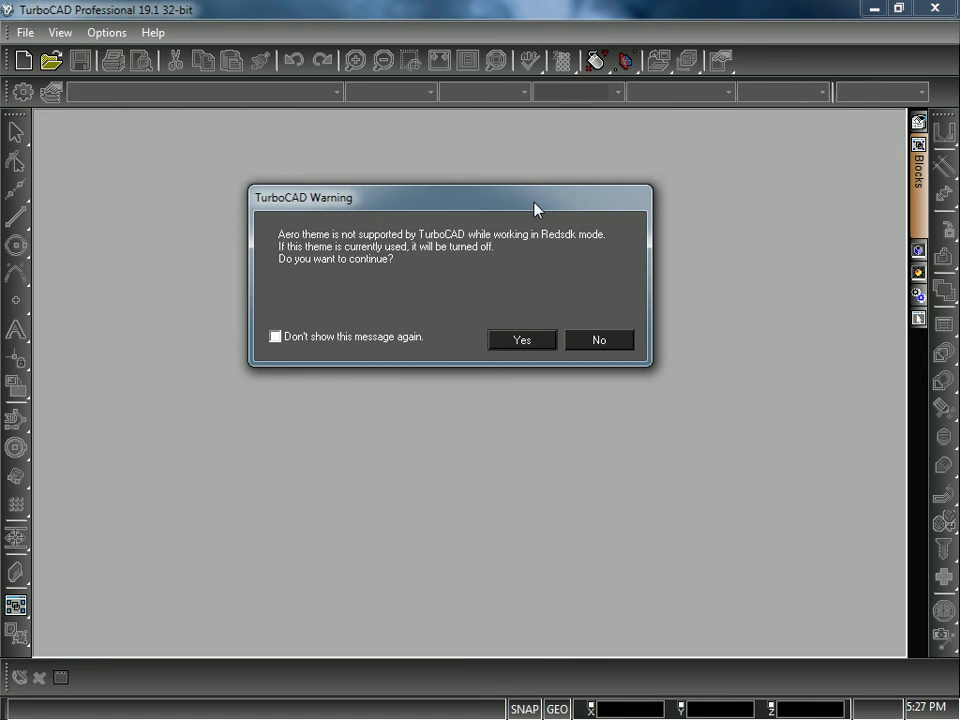
drag(521, 208, 517, 231)
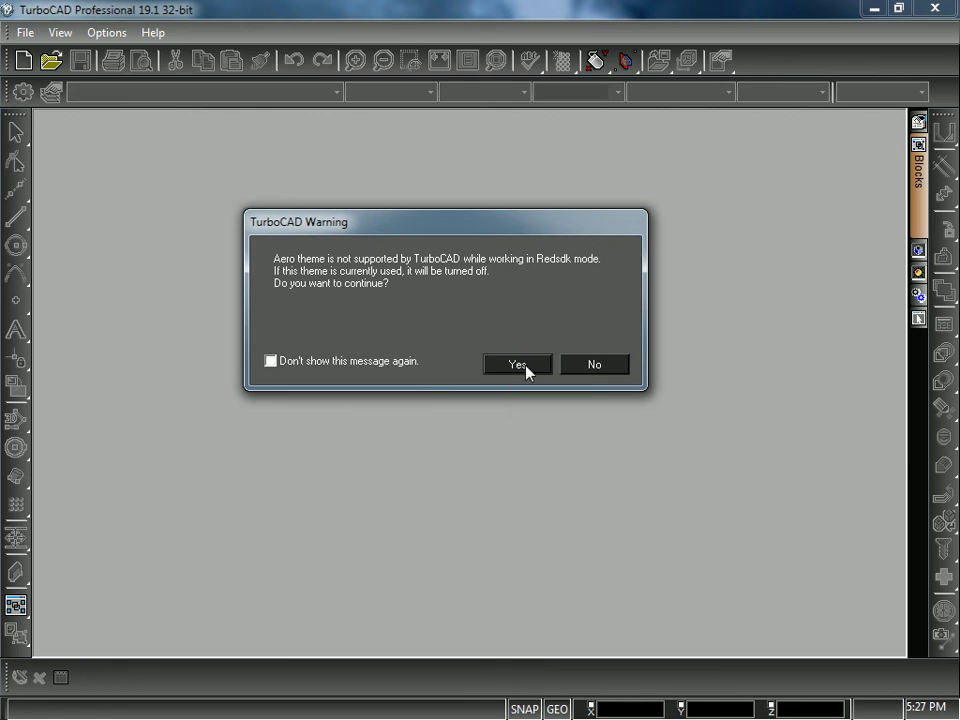
click(527, 372)
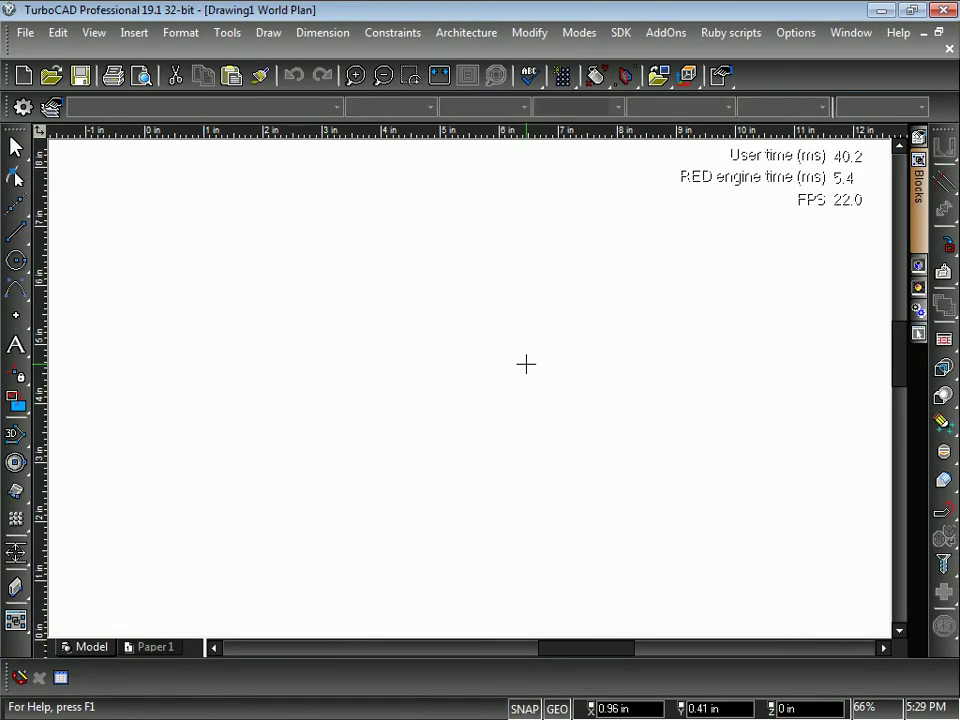